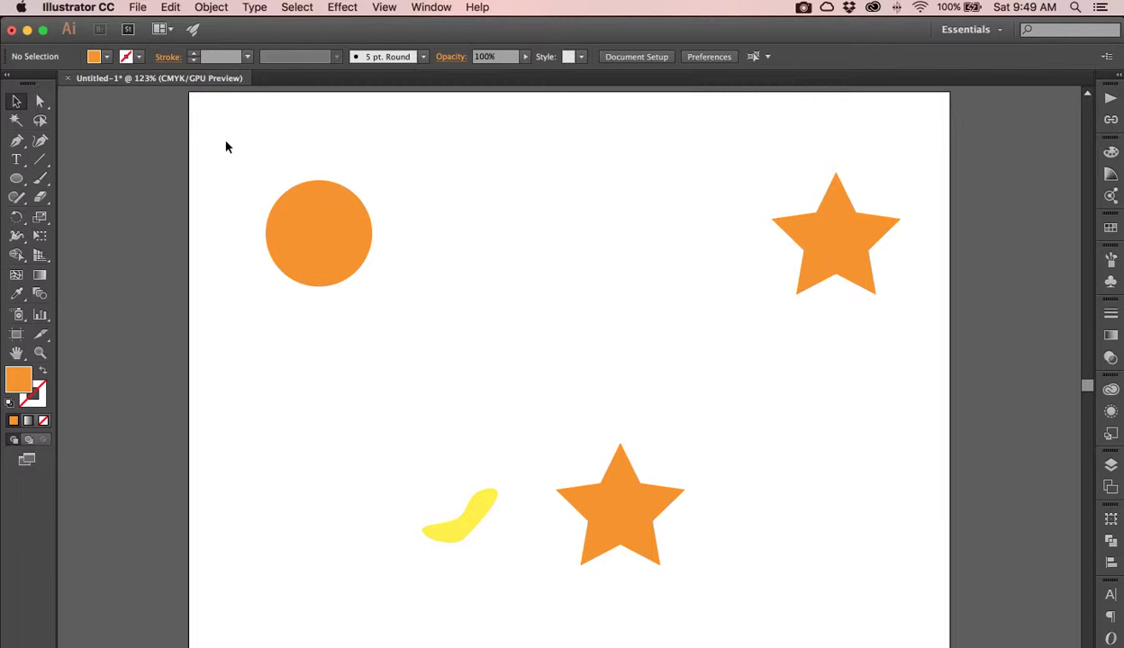
Step: Marquee-select the orange circle and the upper-right star together
drag(225, 141, 917, 326)
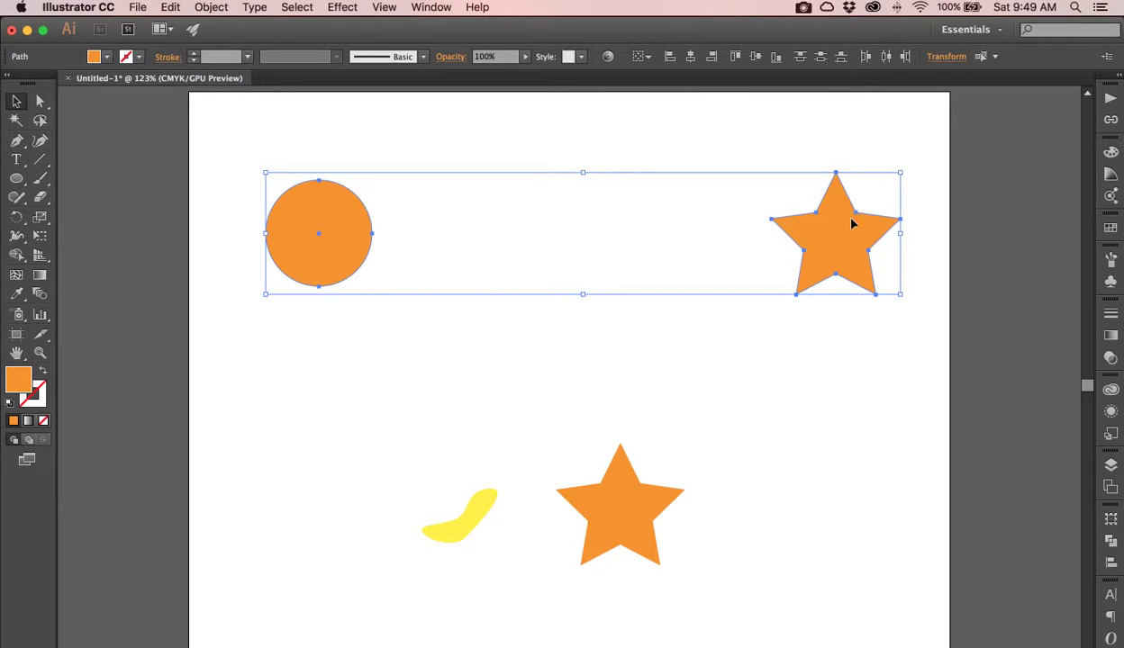
Step: Make a blend between the selected circle and star with Object > Blend > Make
click(213, 8)
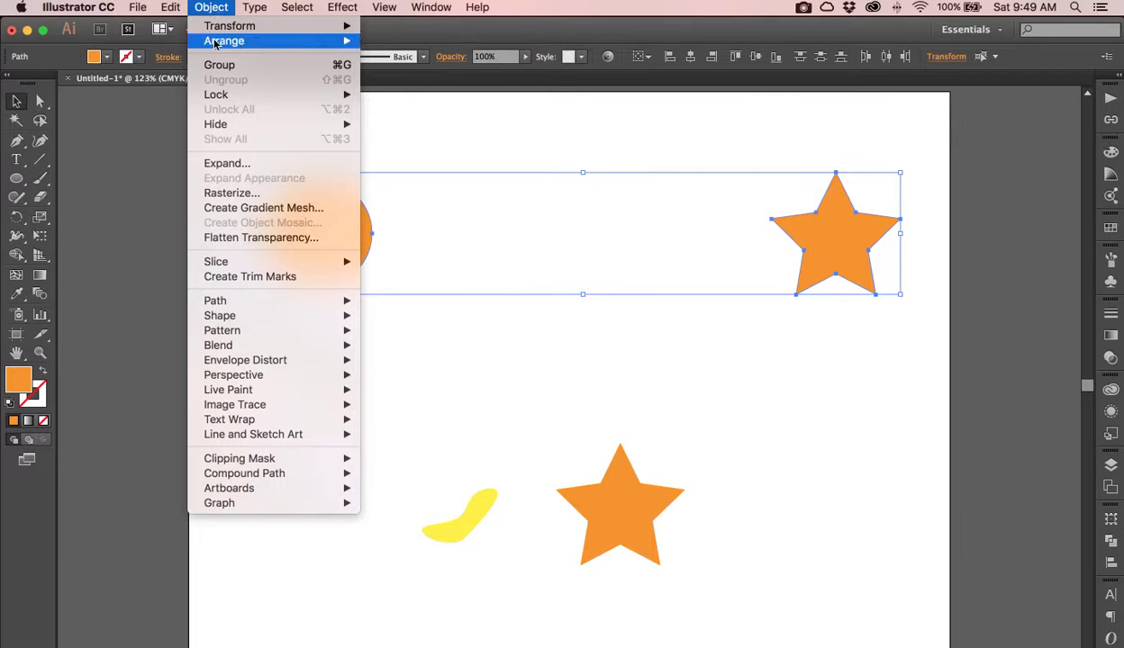
mouse_move(271, 347)
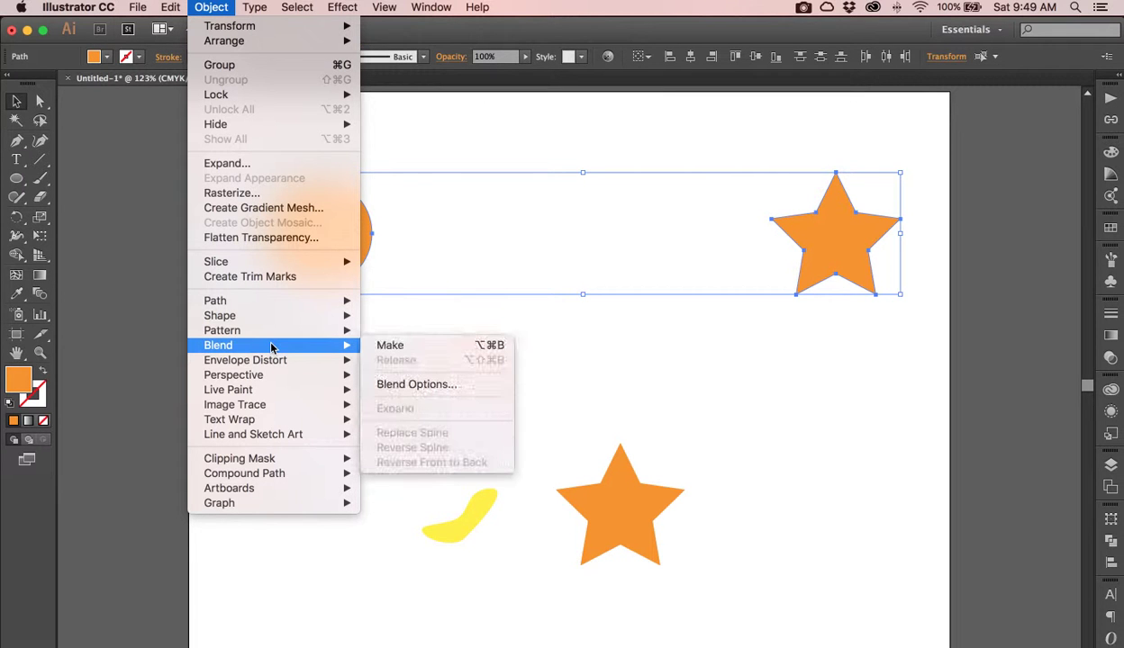
click(394, 352)
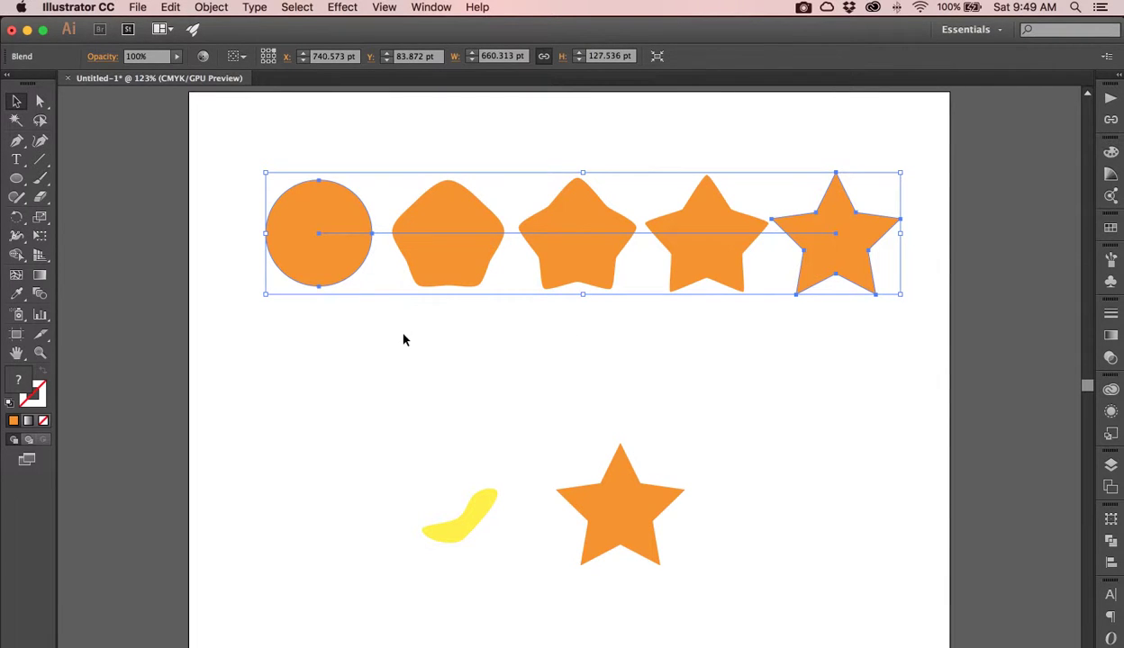
Step: In Blend Options, turn on Preview and switch Spacing to Specified Steps
click(215, 7)
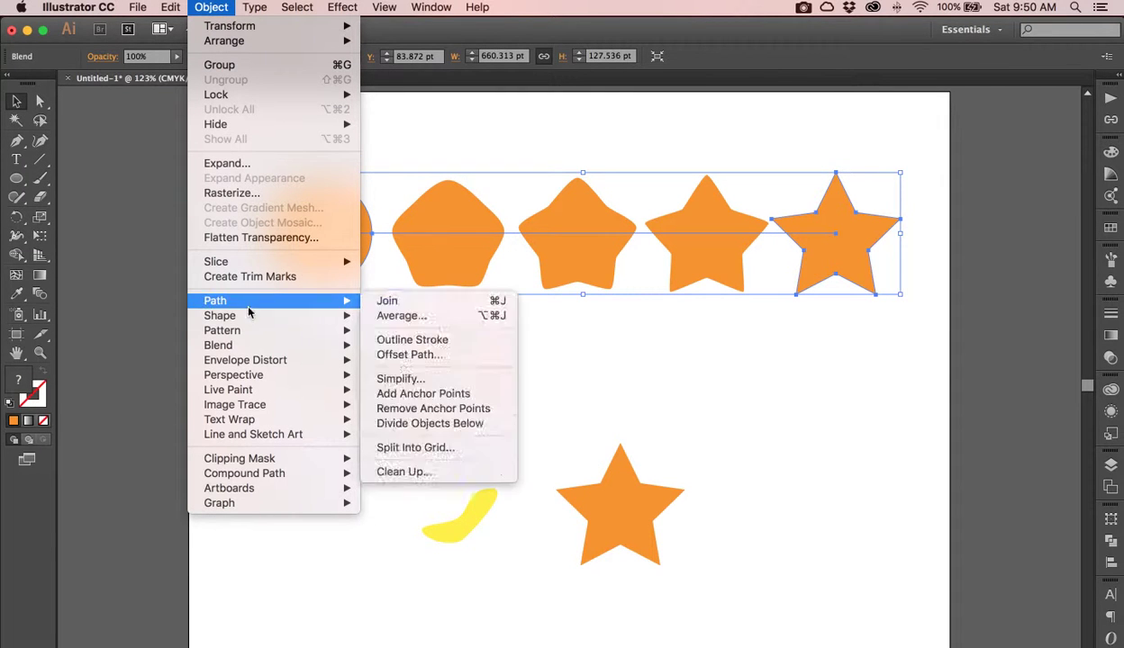
mouse_move(263, 347)
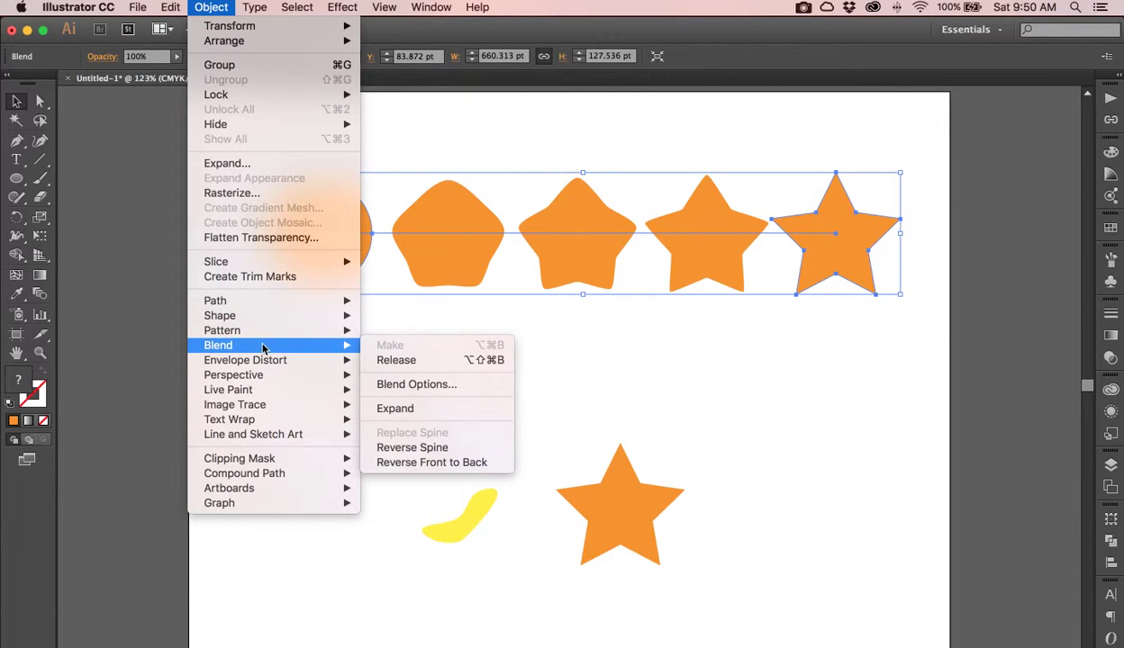
click(425, 384)
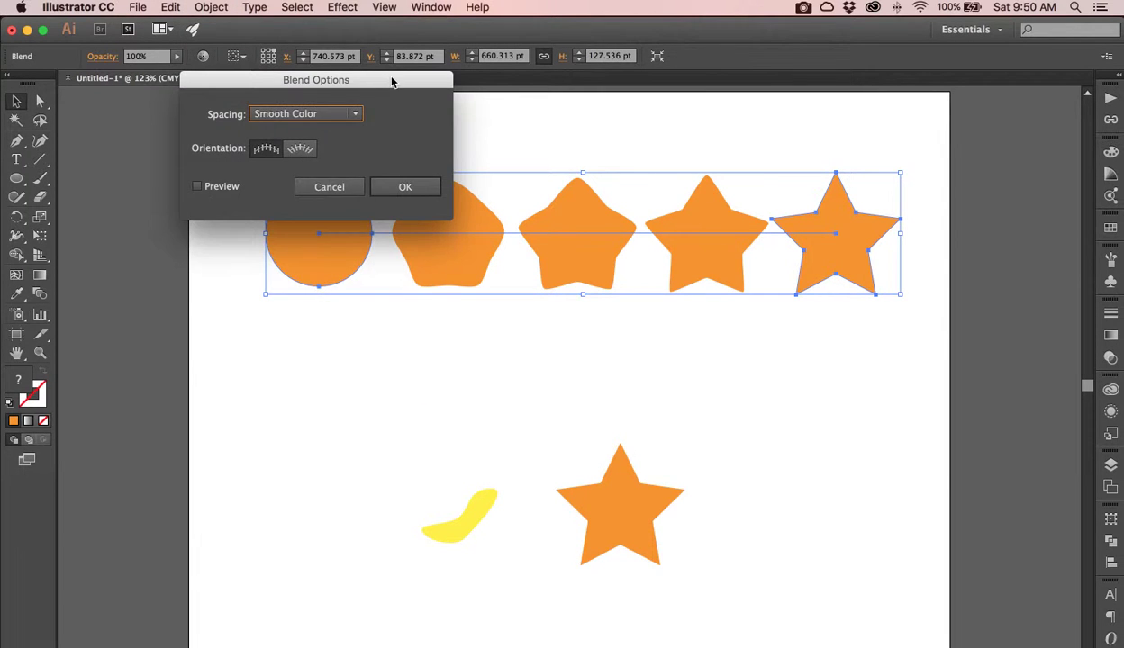
drag(381, 74, 321, 304)
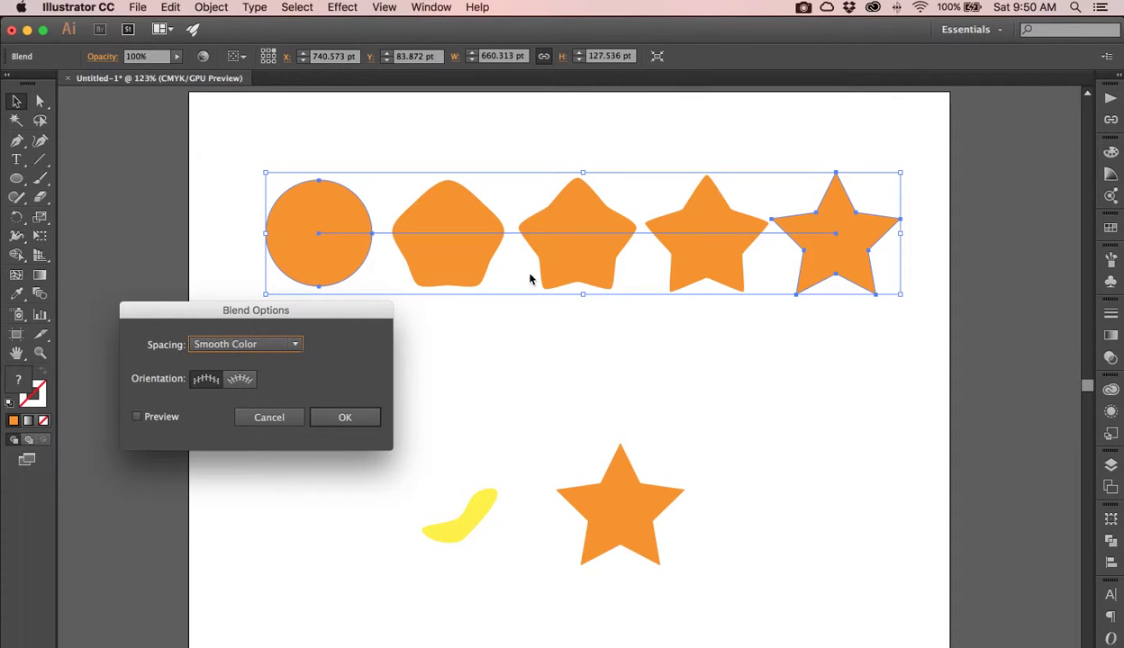
click(137, 418)
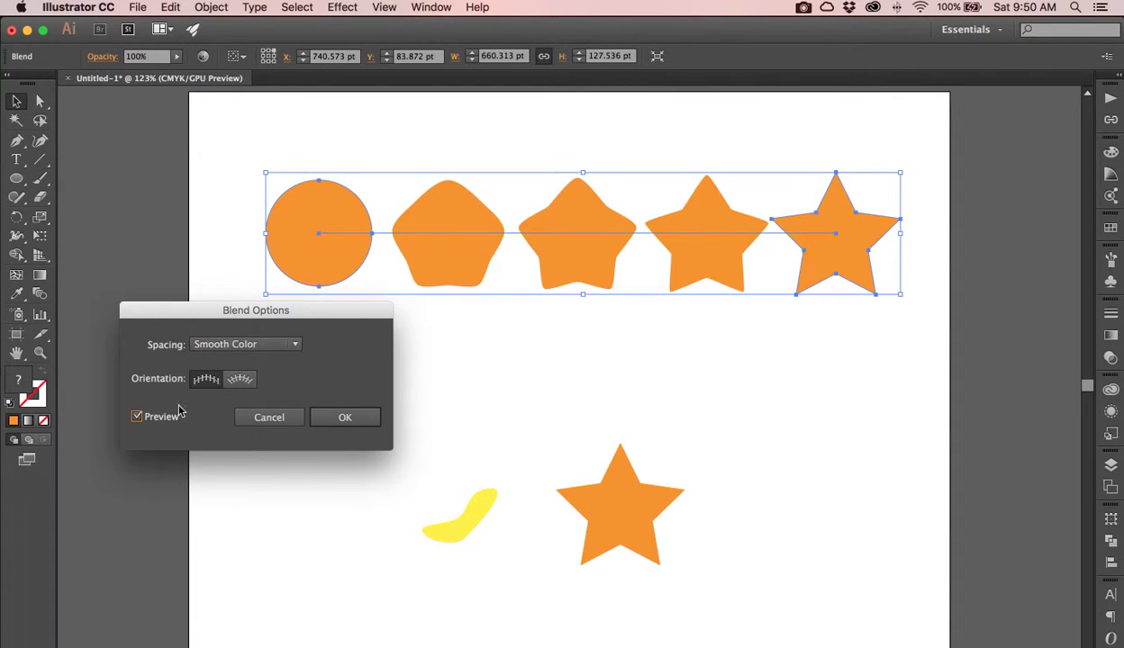
click(296, 345)
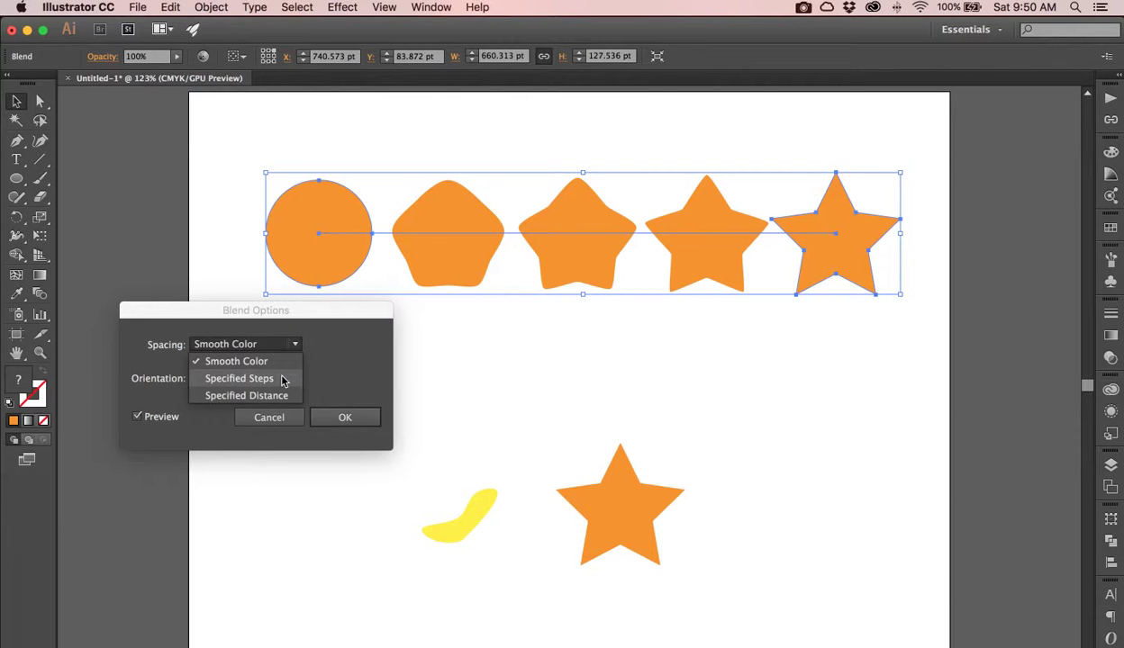
click(281, 379)
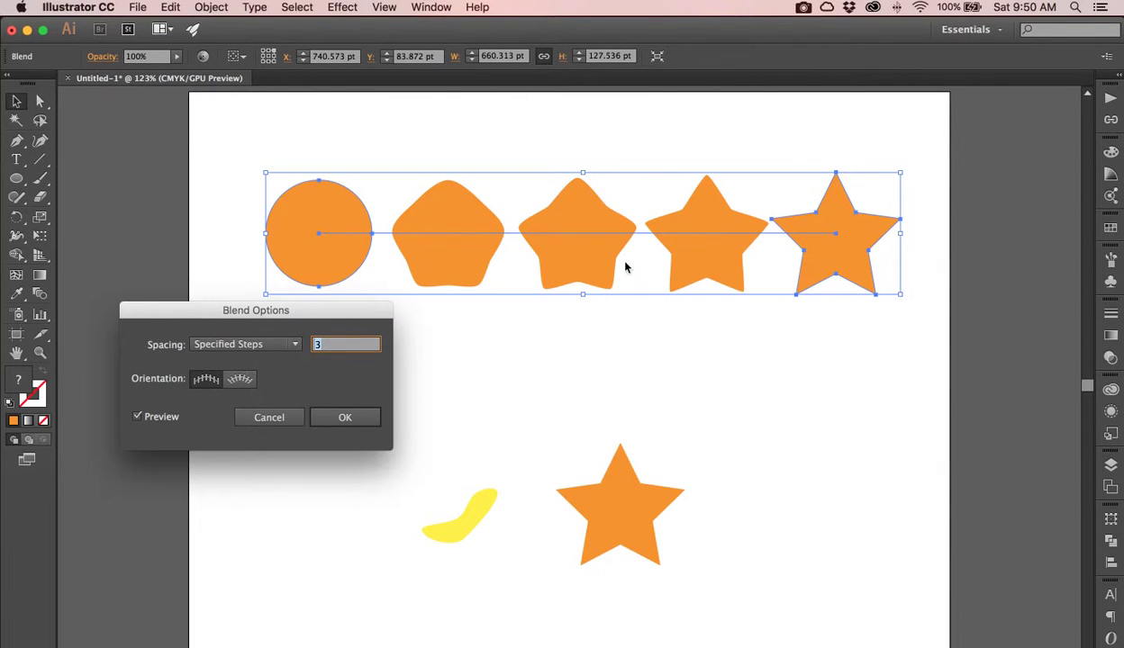
Step: Preview 5 steps, then settle on 3 specified steps and confirm
click(343, 343)
key(BackSpace)
text(5)
click(138, 417)
click(137, 418)
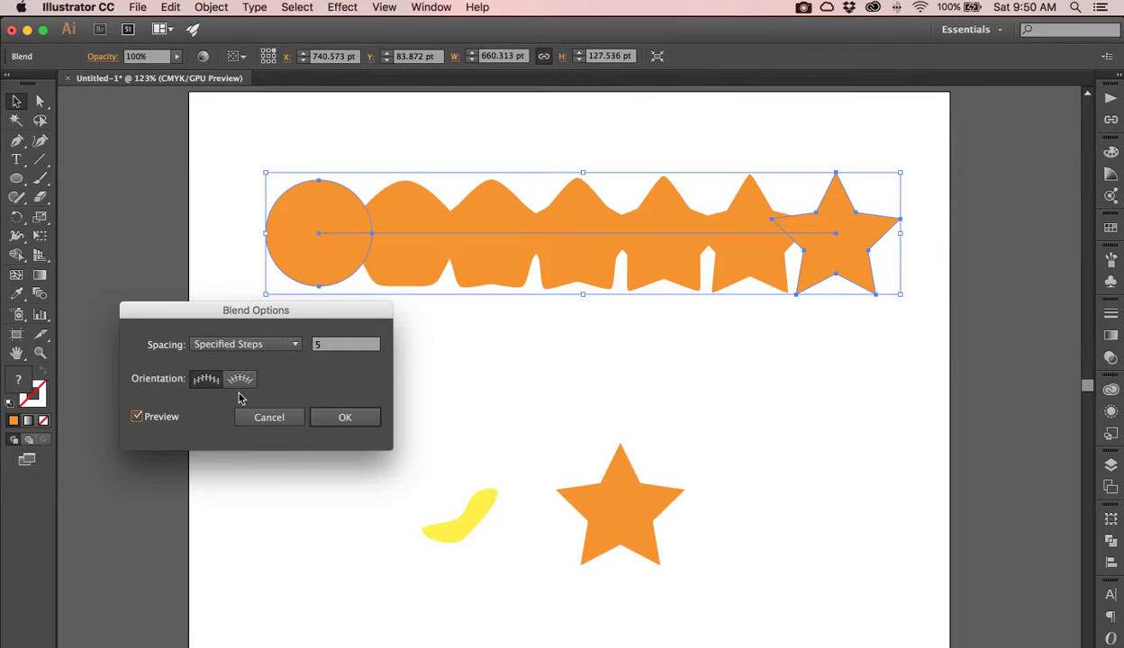
double_click(331, 349)
text(3)
click(138, 415)
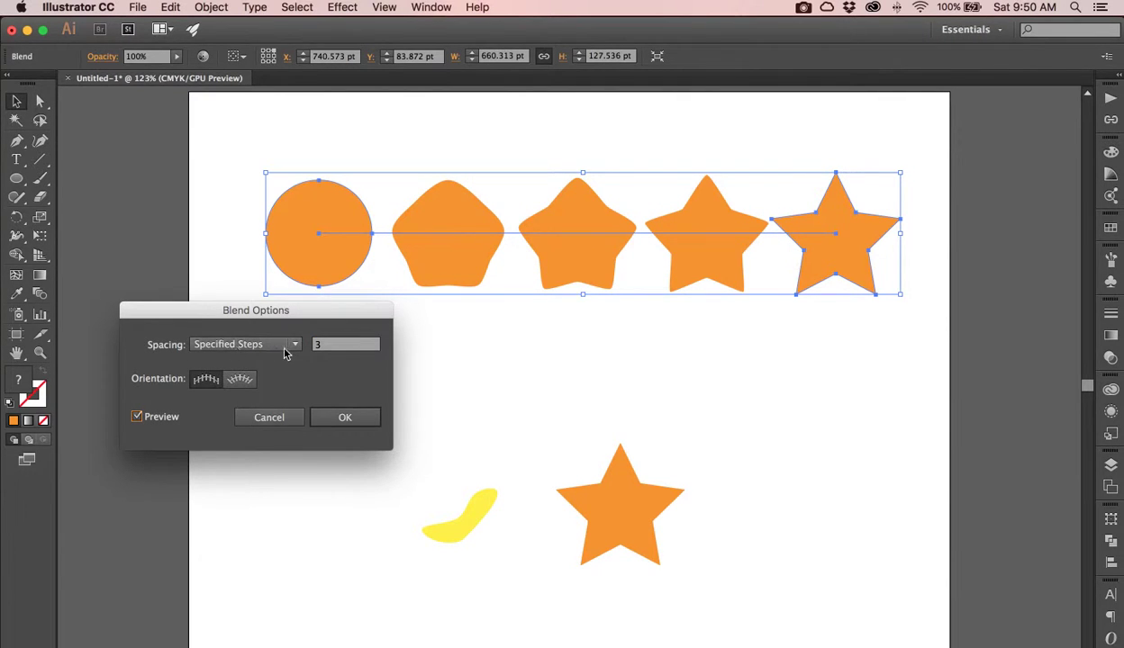
click(341, 420)
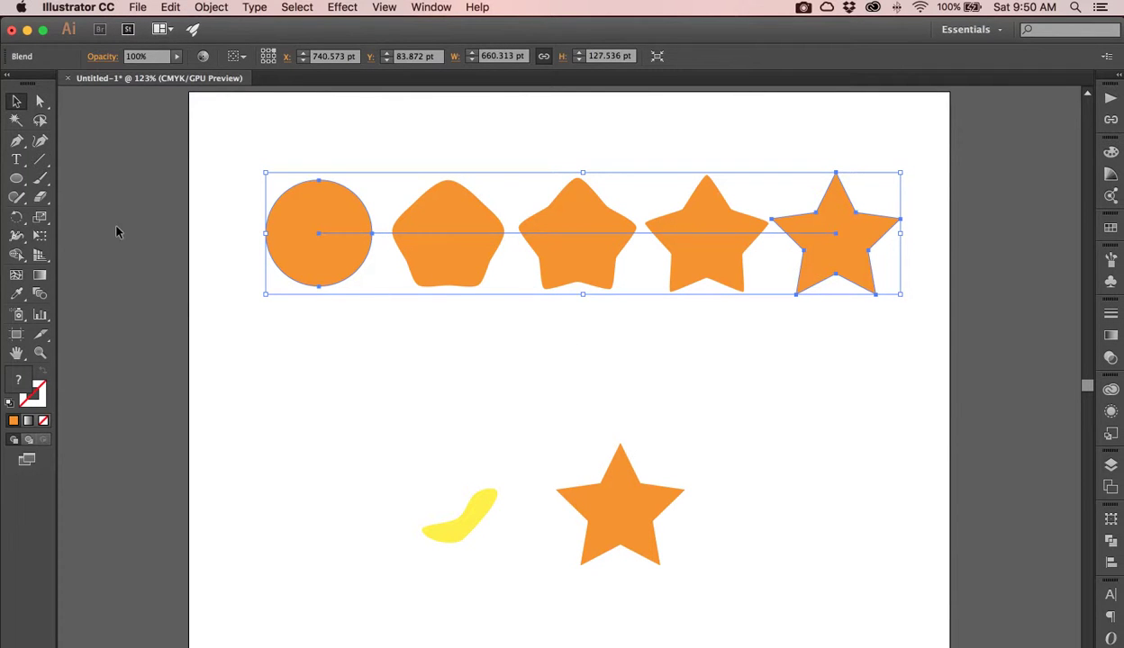
Step: Reposition the whole blend and its starting circle, shifting the blend down and left
click(40, 102)
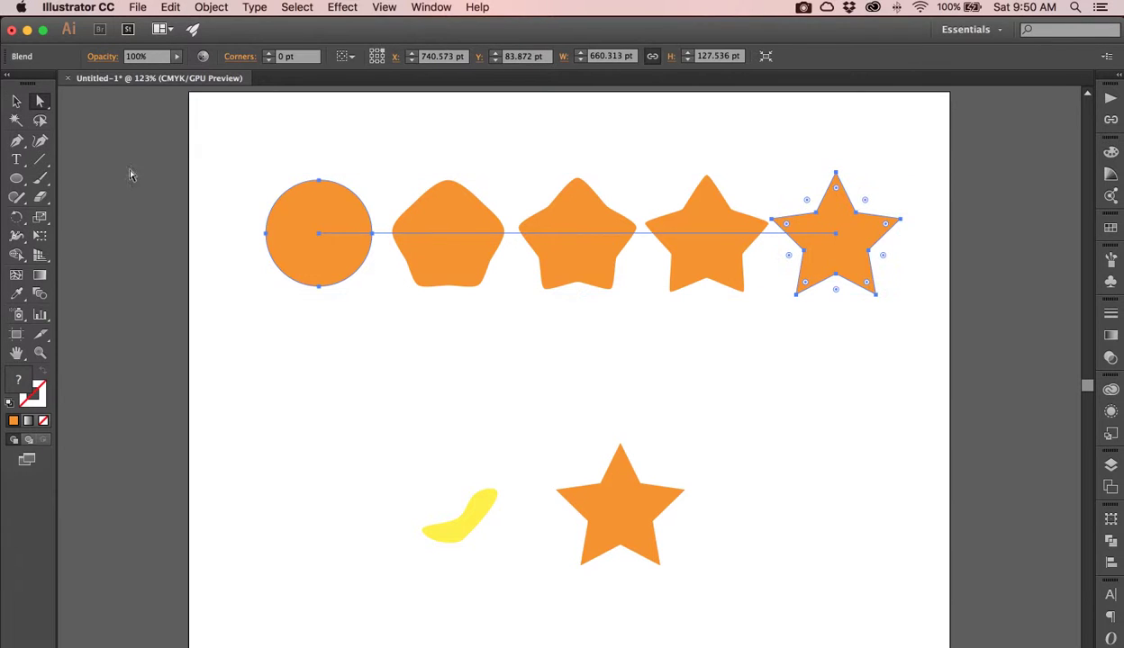
drag(451, 212, 545, 205)
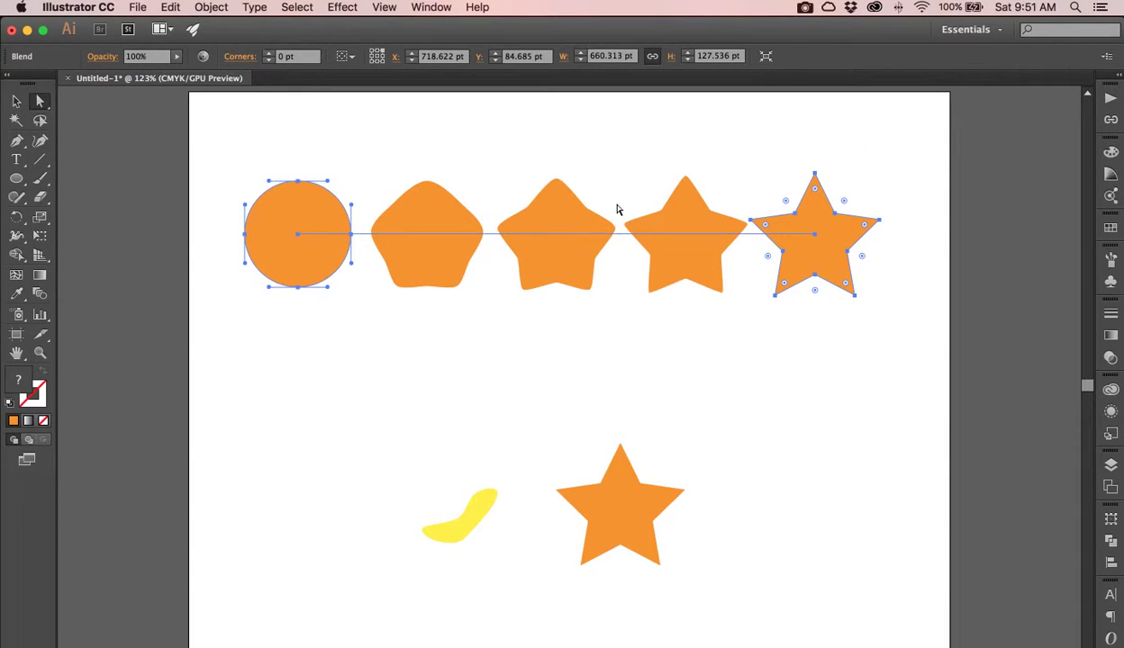
click(415, 335)
click(343, 260)
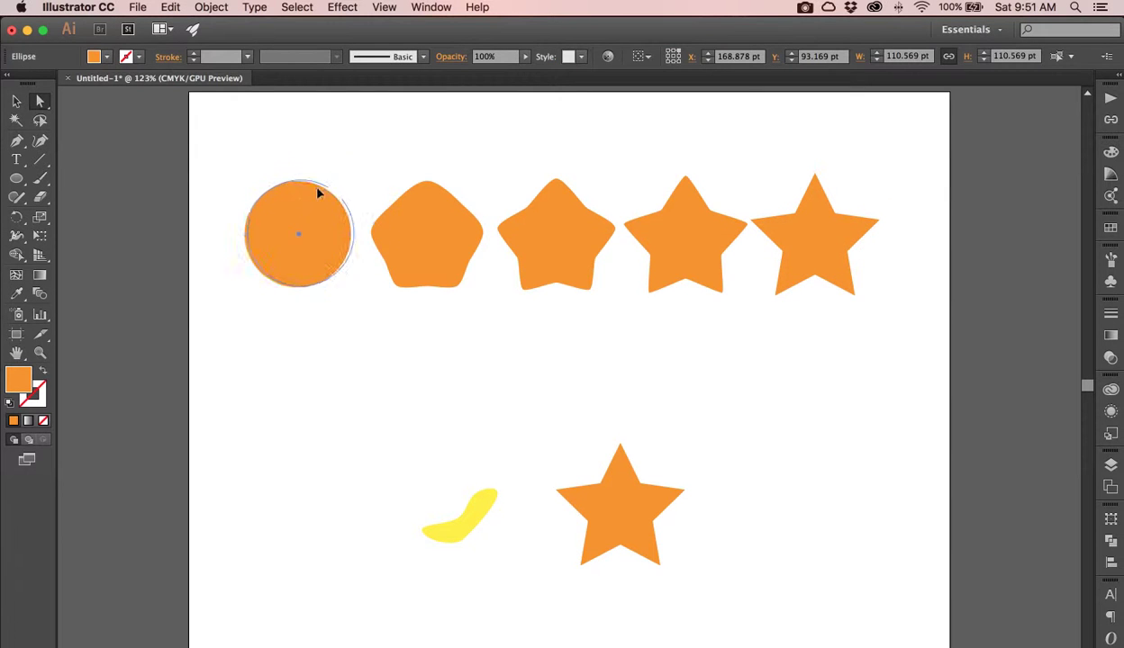
drag(308, 181, 352, 145)
click(490, 297)
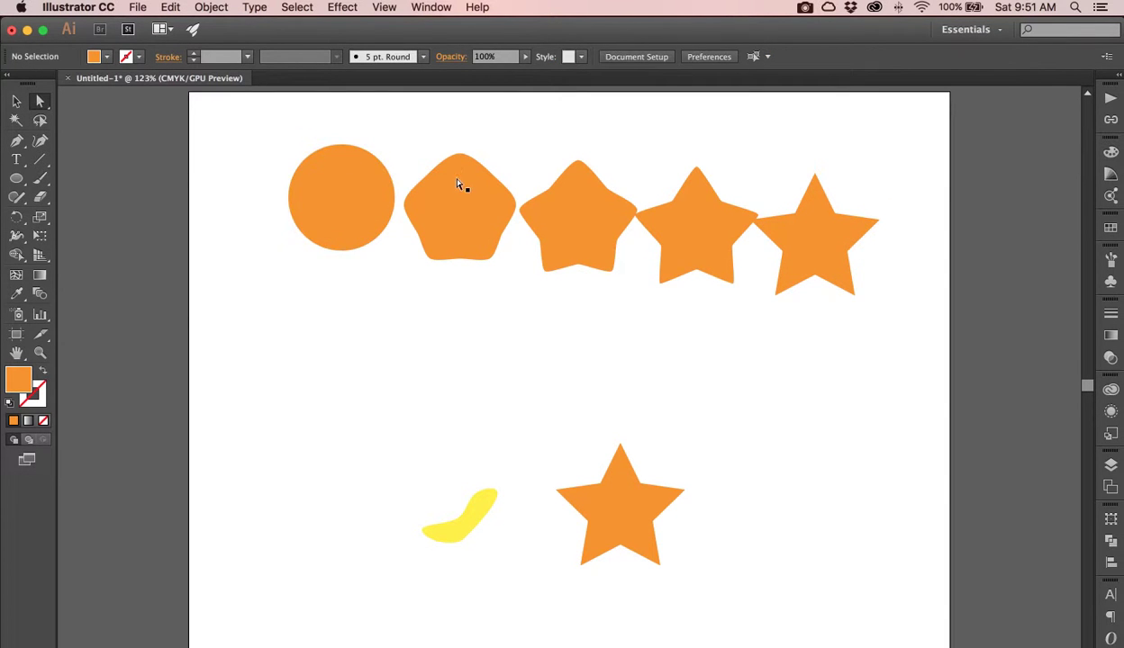
mouse_move(455, 180)
mouse_down()
mouse_move(445, 237)
mouse_move(448, 185)
mouse_up()
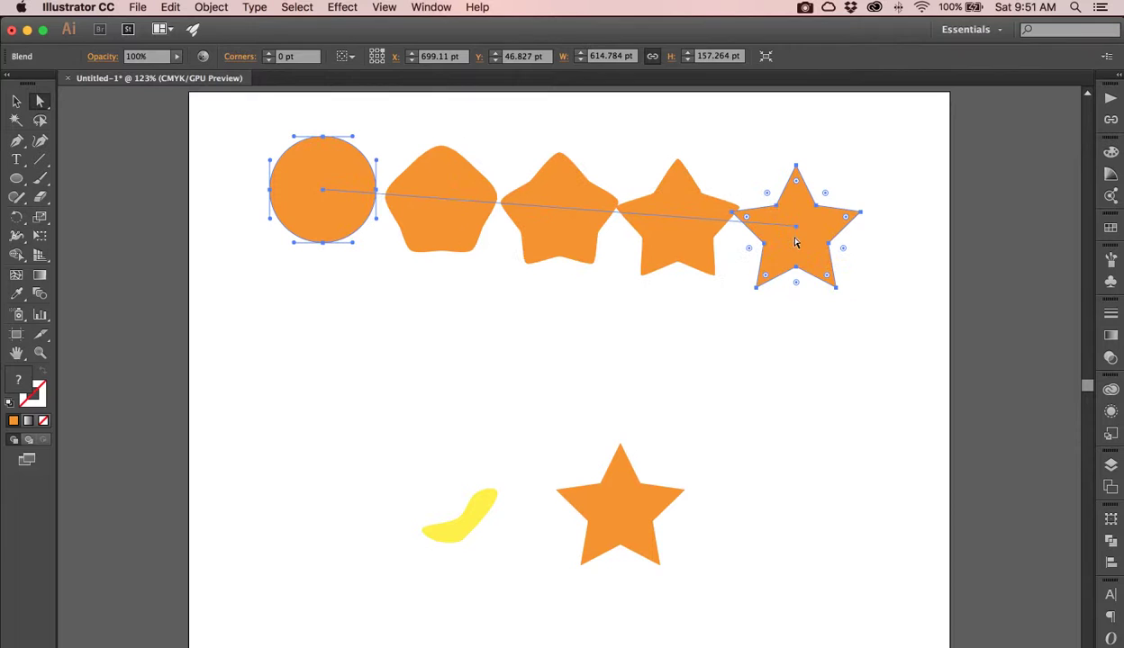
click(772, 347)
Step: Move the end star lower right, testing 18.35 pt corner rounding before restoring sharp points
click(808, 252)
drag(807, 229, 835, 244)
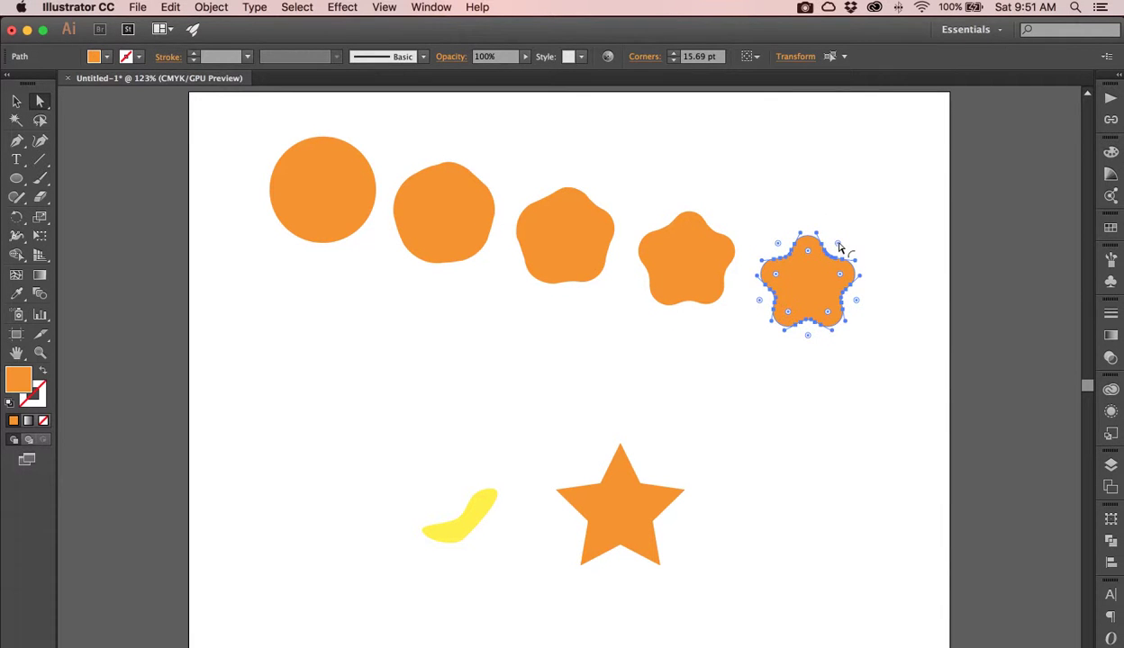
drag(837, 241, 877, 209)
drag(838, 241, 772, 295)
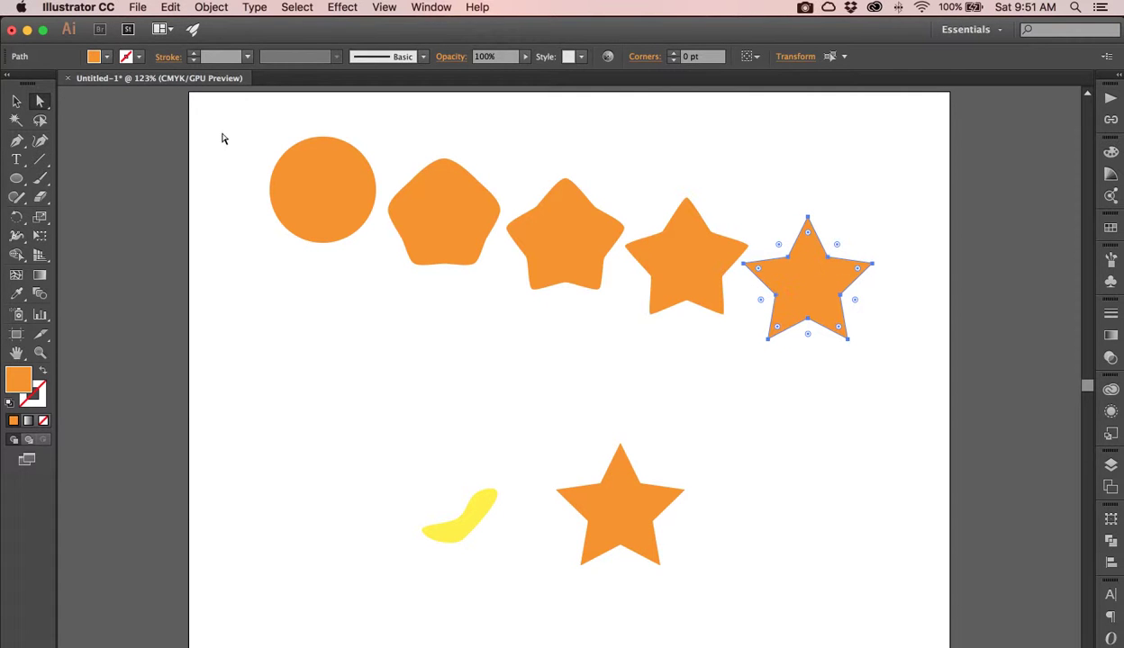
Step: Nudge the starting circle slightly left, undoing an anchor edit so it stays round
click(331, 203)
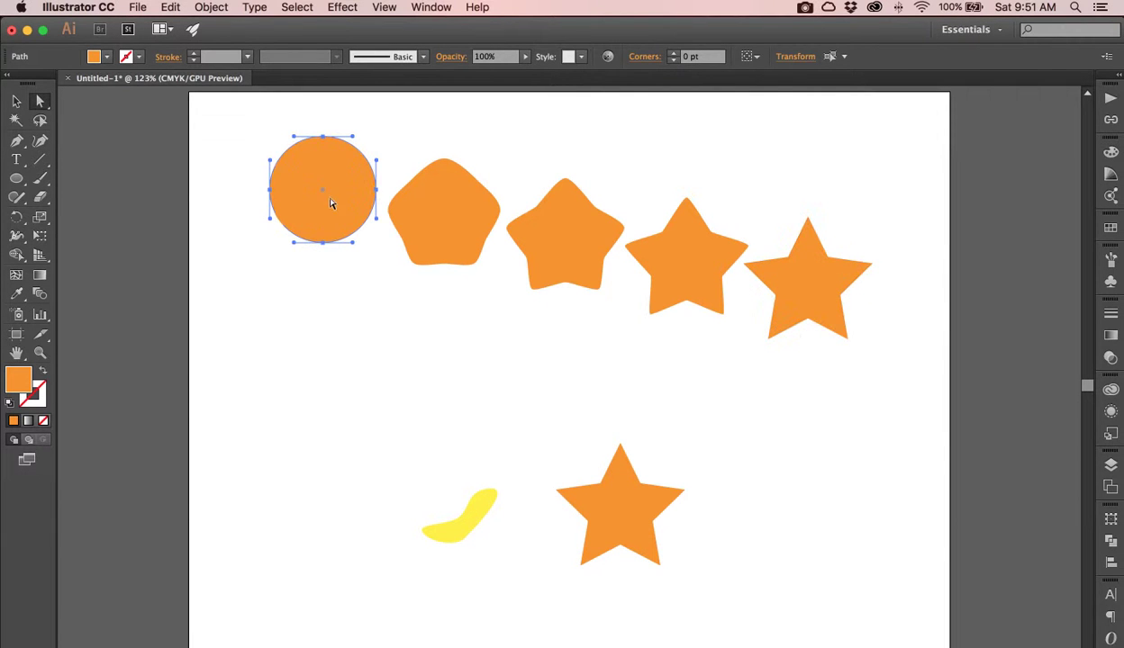
mouse_move(270, 189)
mouse_down()
mouse_move(309, 198)
mouse_move(256, 191)
mouse_move(272, 205)
mouse_move(286, 190)
mouse_up()
click(249, 186)
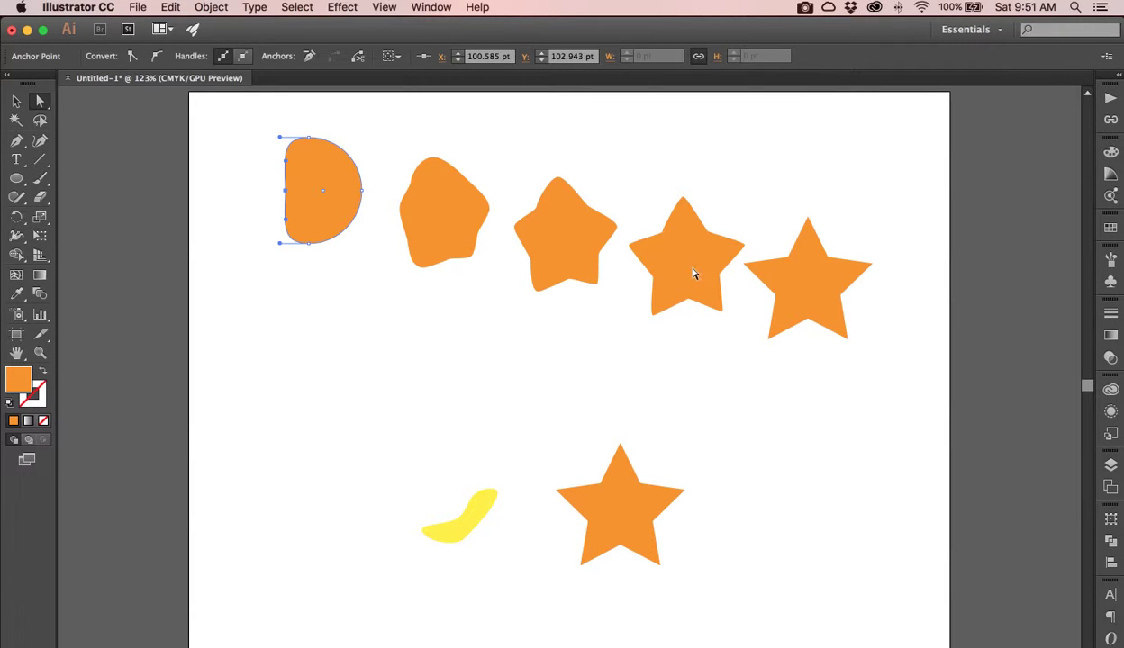
key(super+z)
key(super+z)
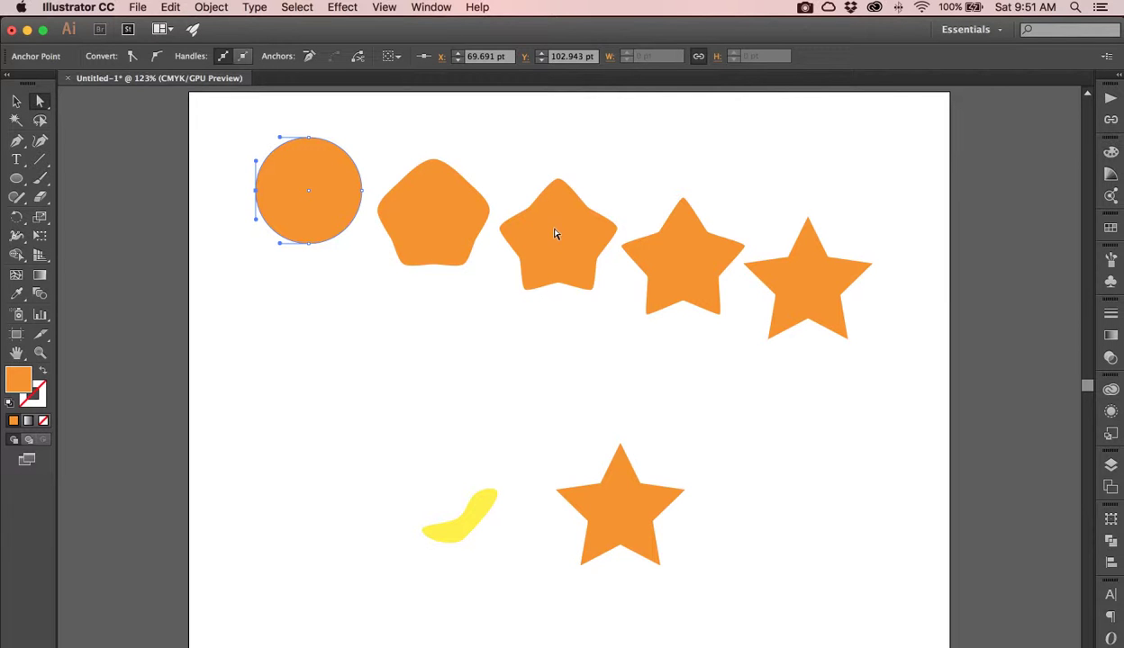
click(521, 343)
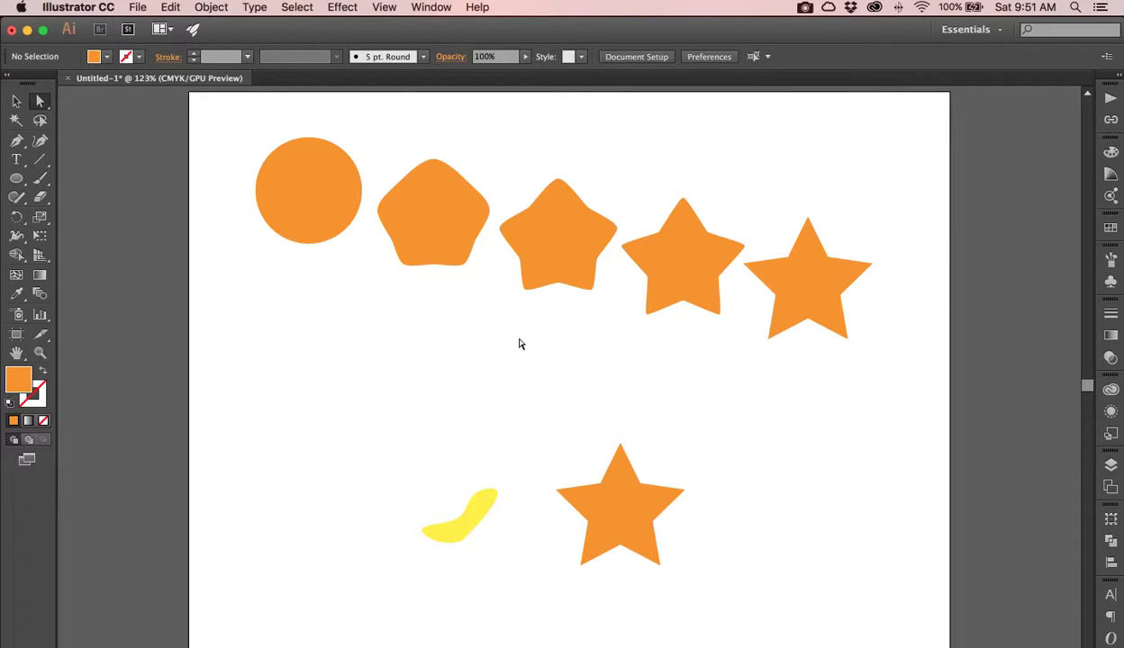
Step: Select the whole blend with the Selection tool (V) and apply Object > Blend > Expand
key(v)
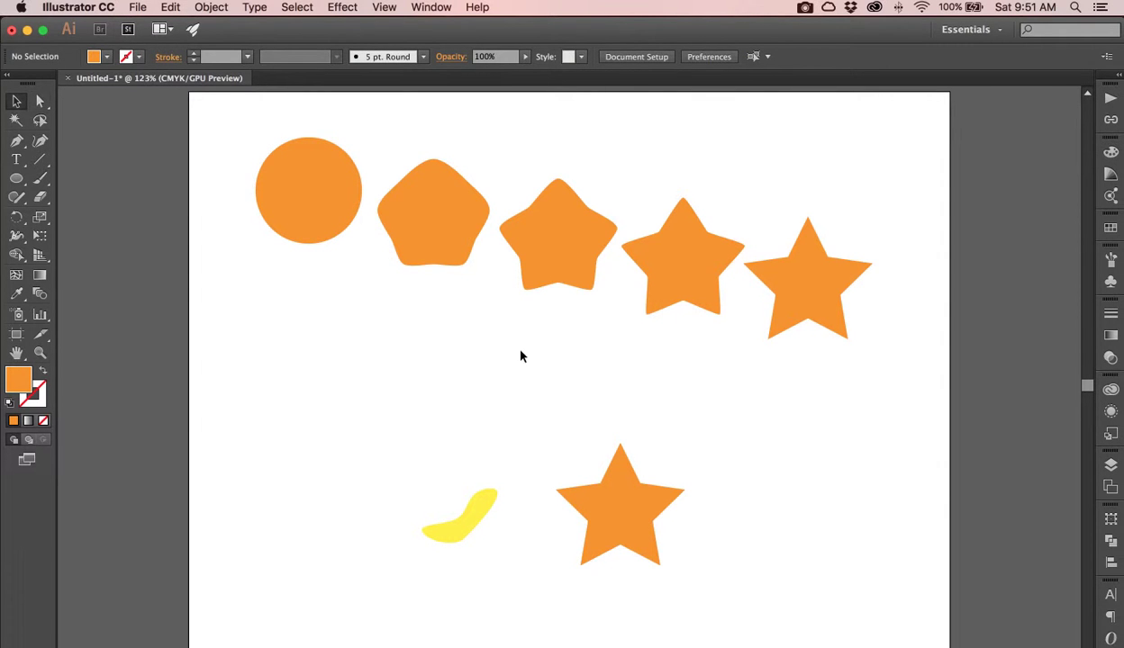
click(574, 225)
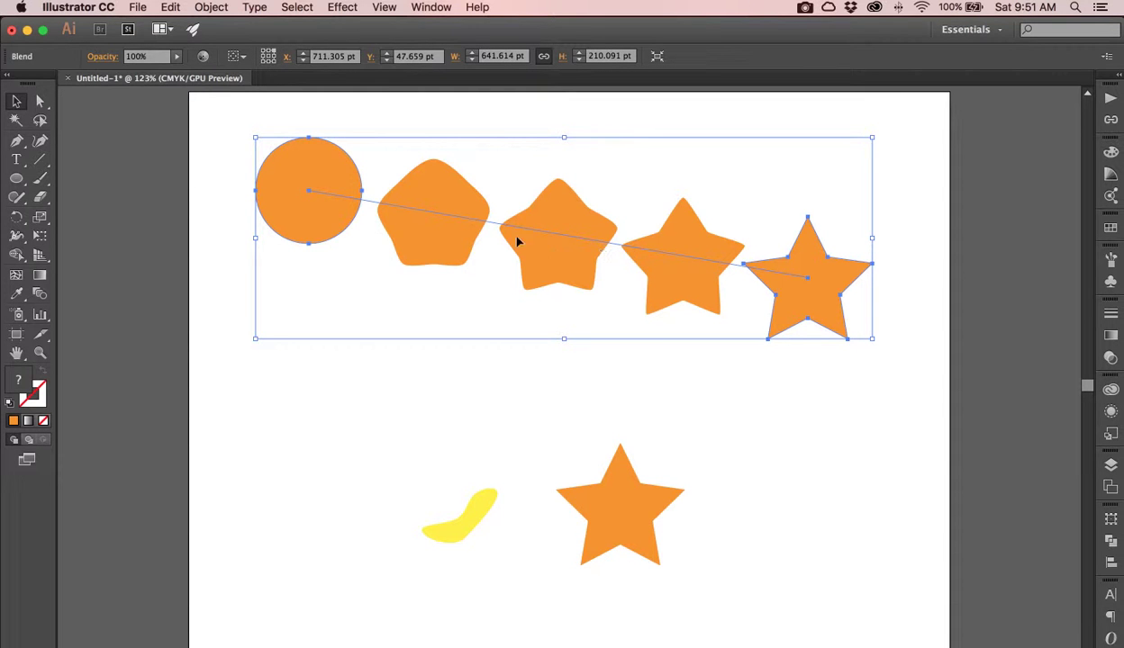
click(215, 8)
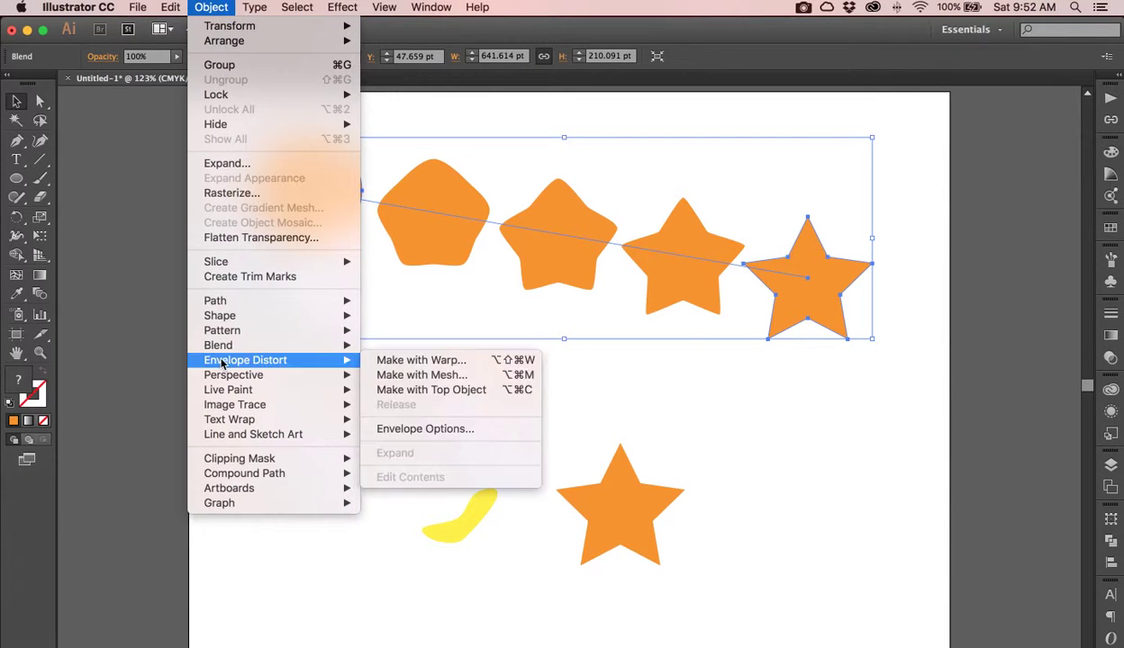
mouse_move(237, 330)
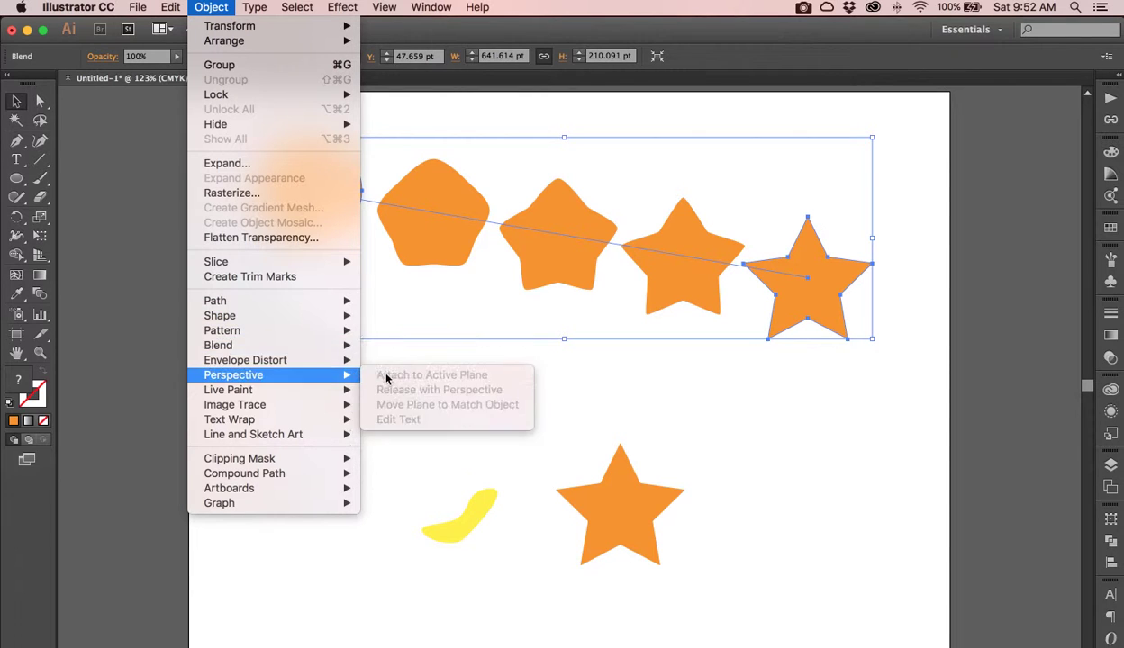
mouse_move(314, 344)
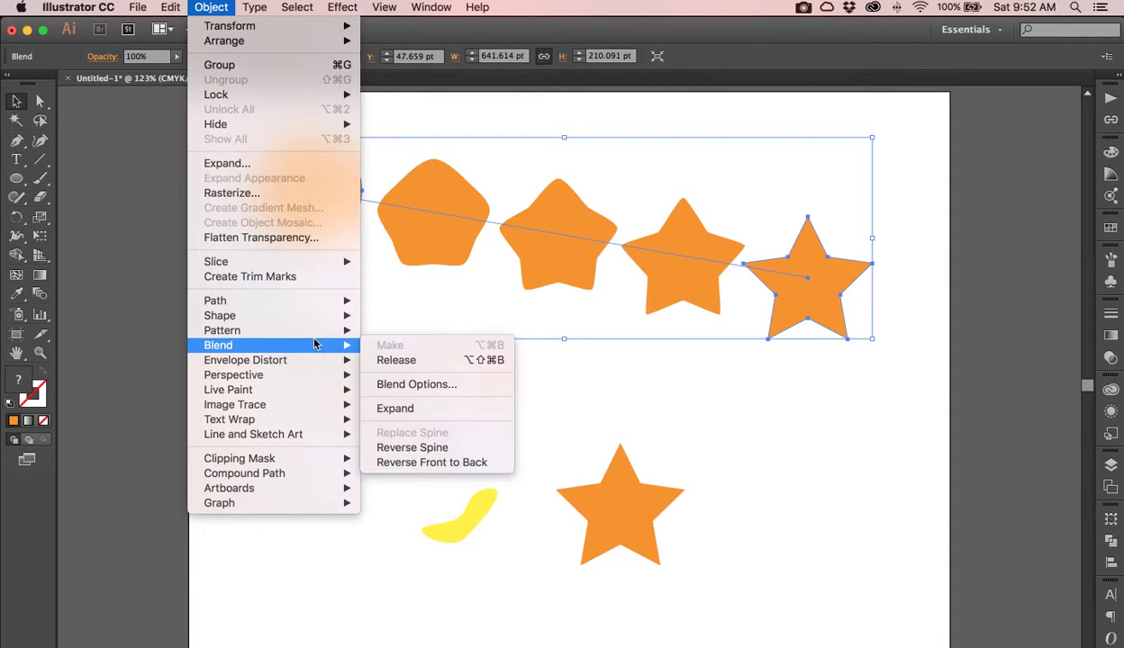
click(414, 409)
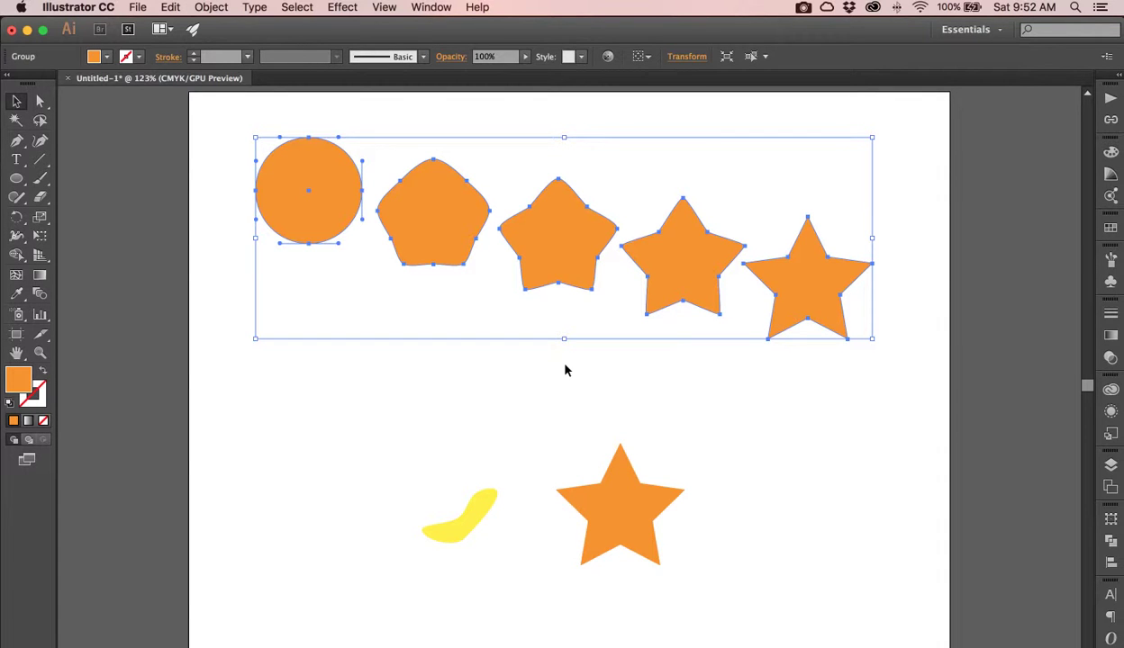
Step: Using Direct Selection (A), drag only the third star down and to the left
click(540, 333)
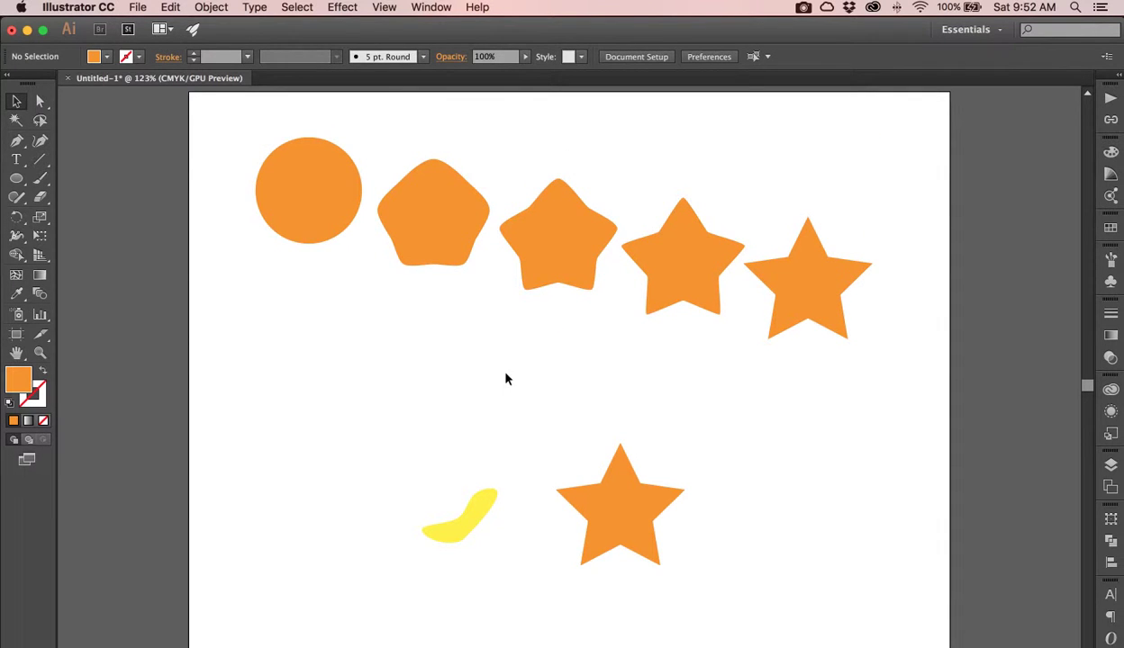
key(a)
click(545, 235)
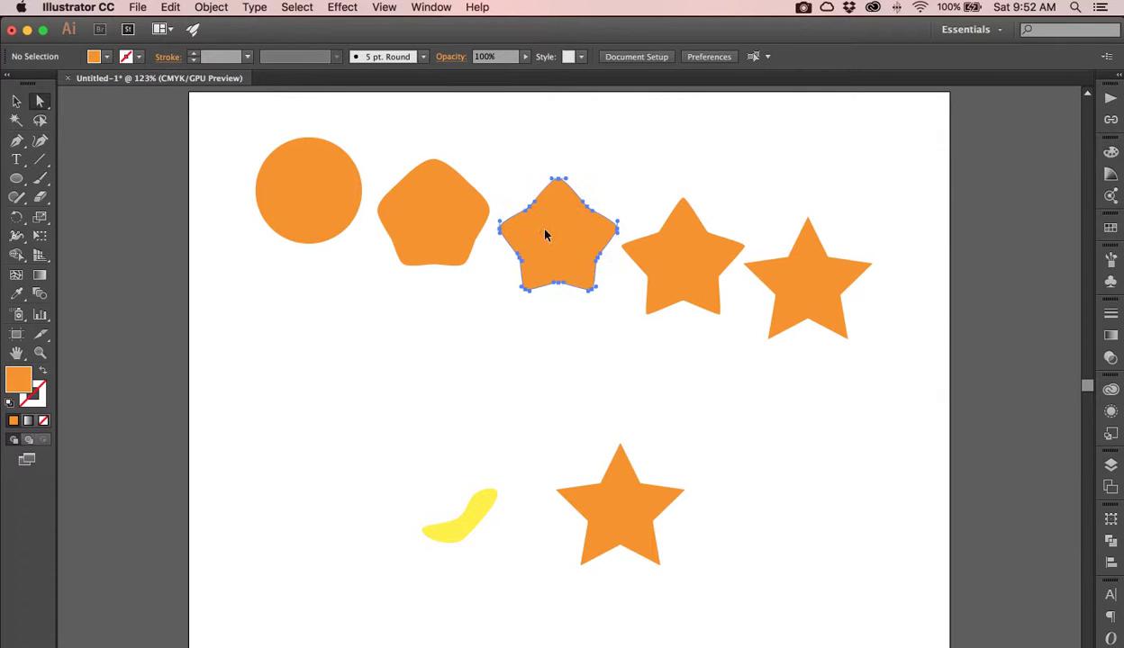
drag(544, 235, 557, 263)
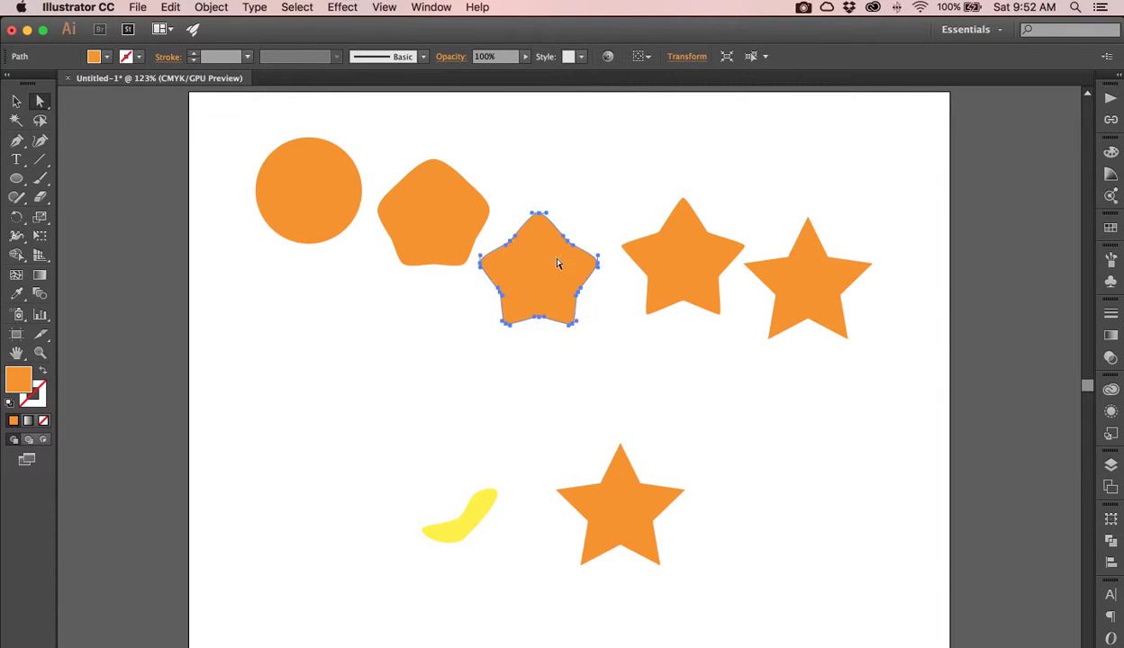